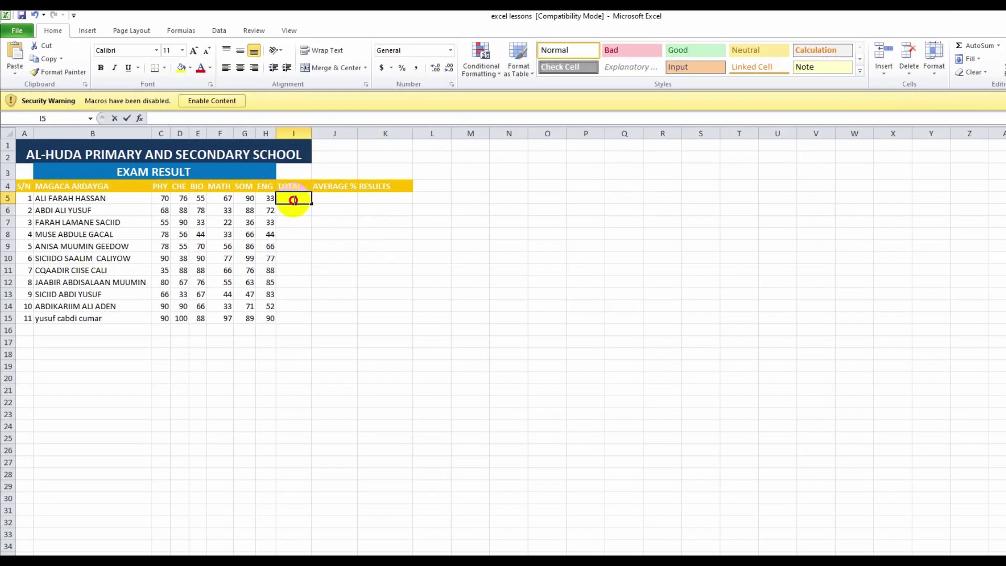
Enter =SUM(C5:H5) in I5 so the first student's TOTAL shows 391.
left_click(256, 176)
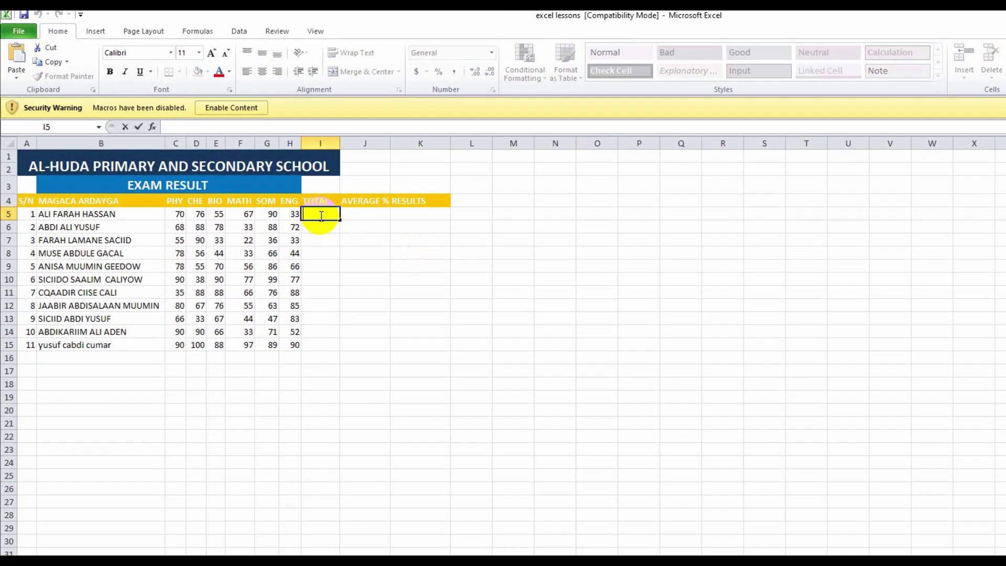
type("=")
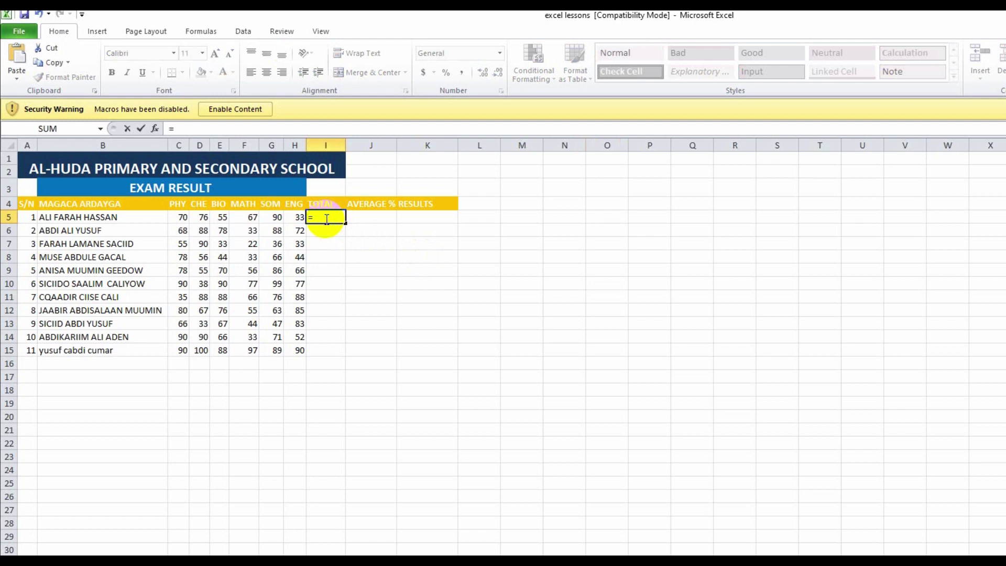
type("SUM")
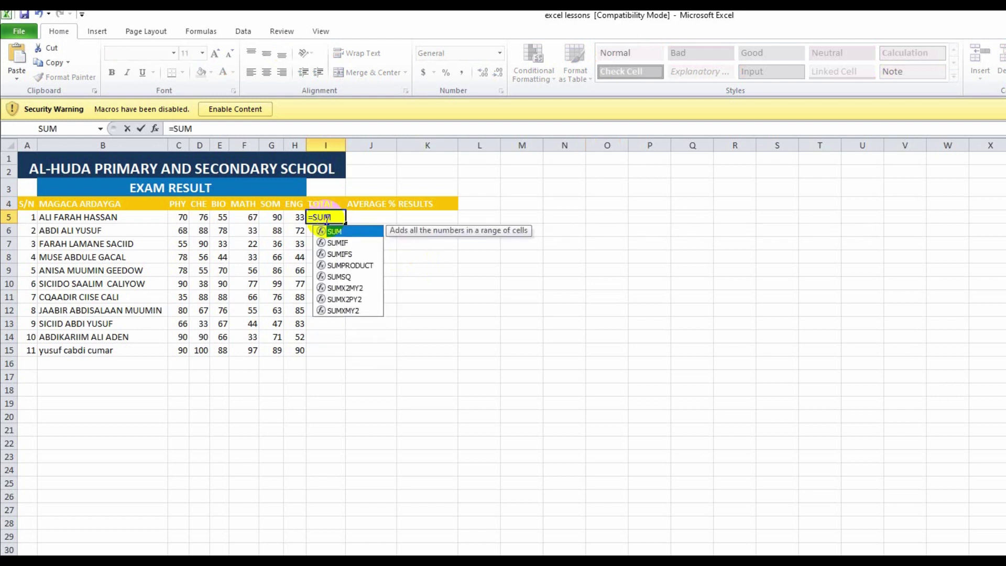
double_click(334, 233)
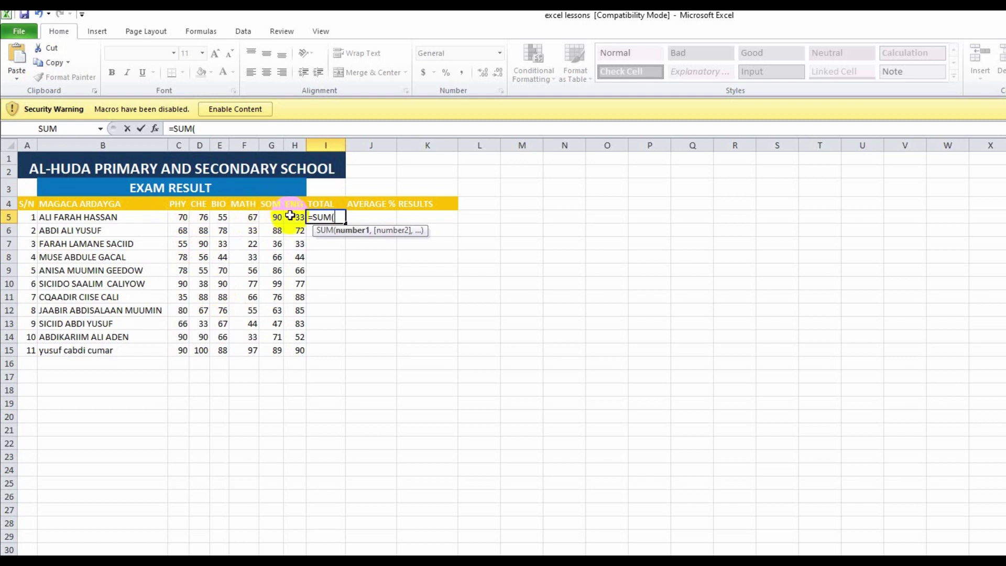
left_click(181, 216)
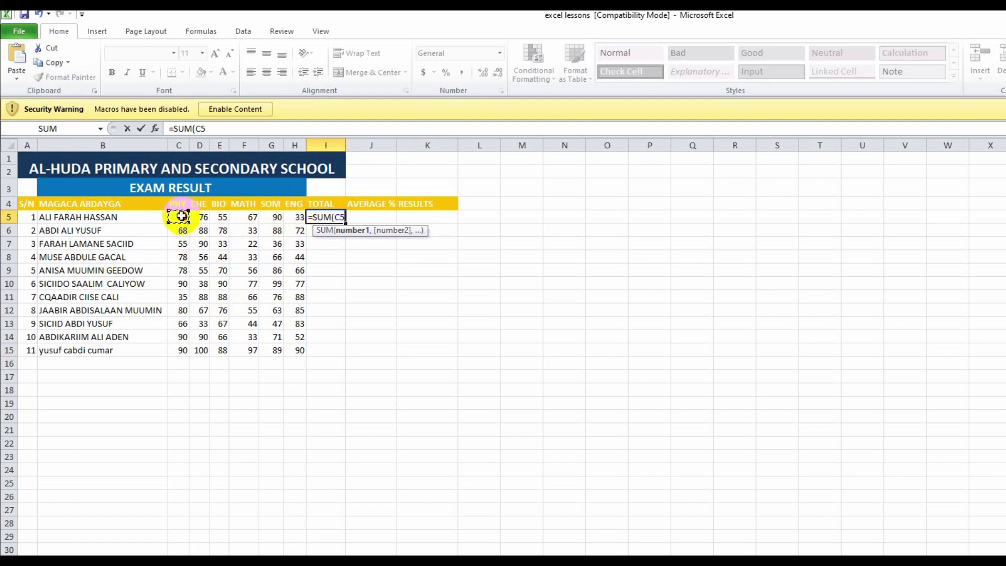
left_click_drag(181, 216, 288, 218)
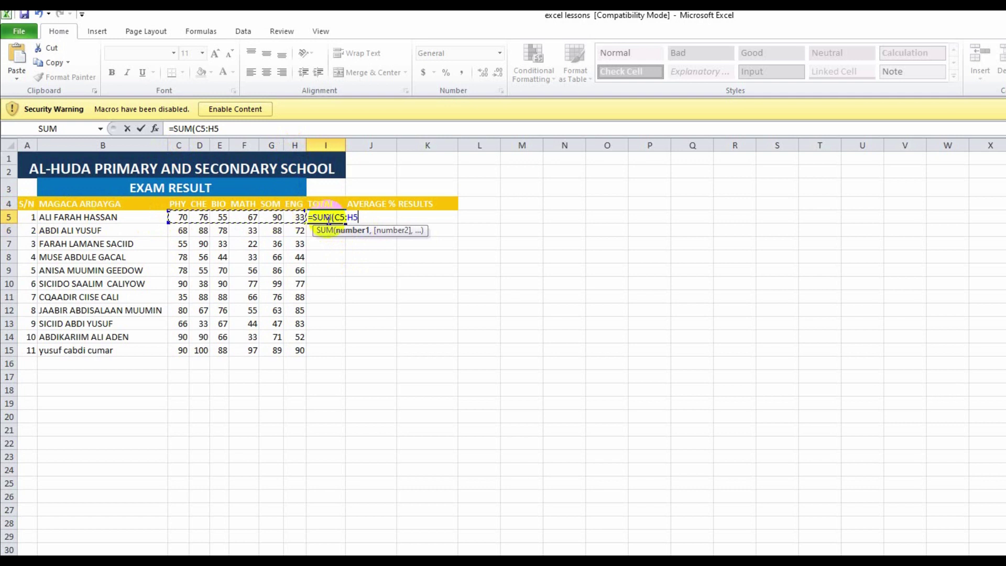
left_click(362, 217)
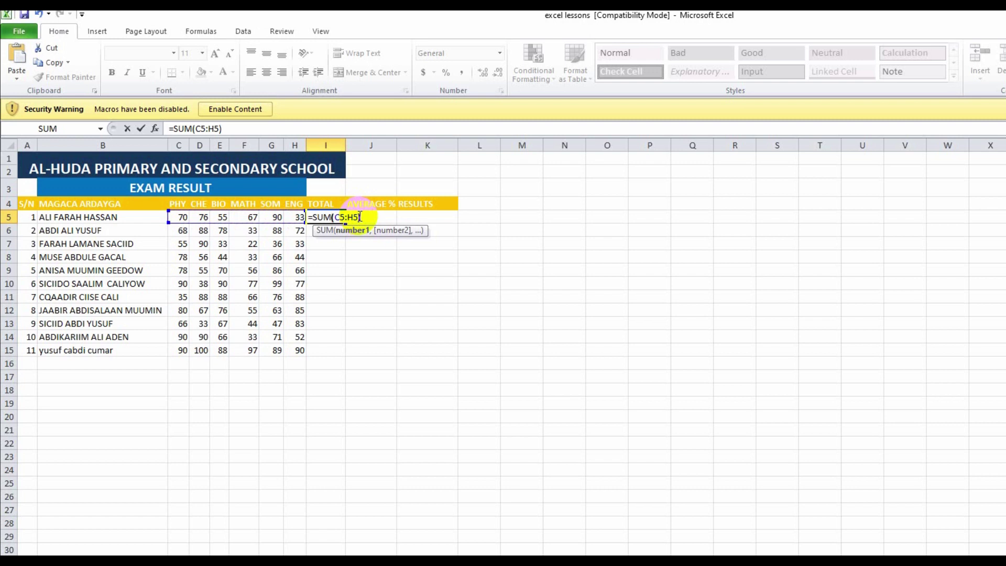
key("Return")
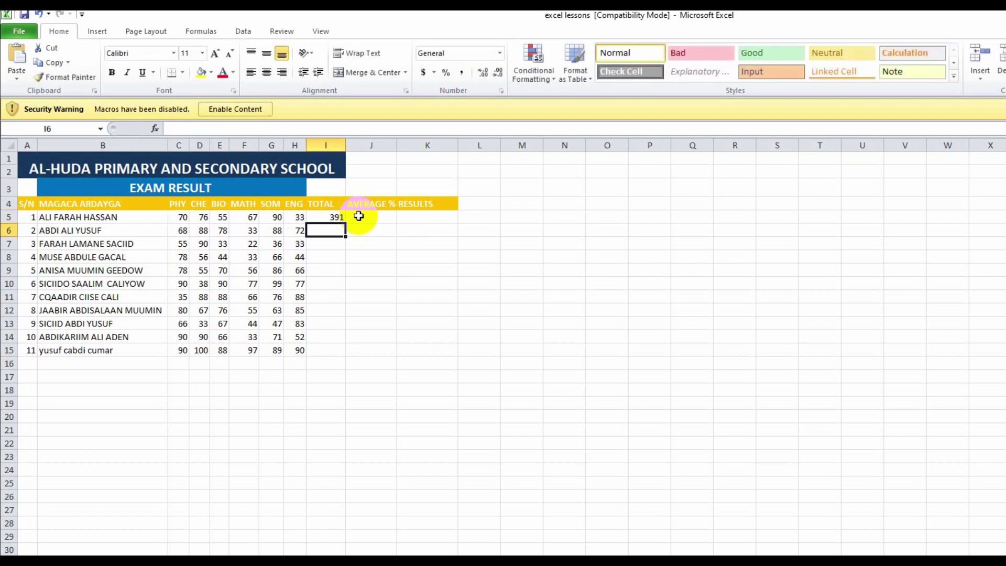
Fill the I5 SUM formula down to I15, giving a last total of 554.
key("Up")
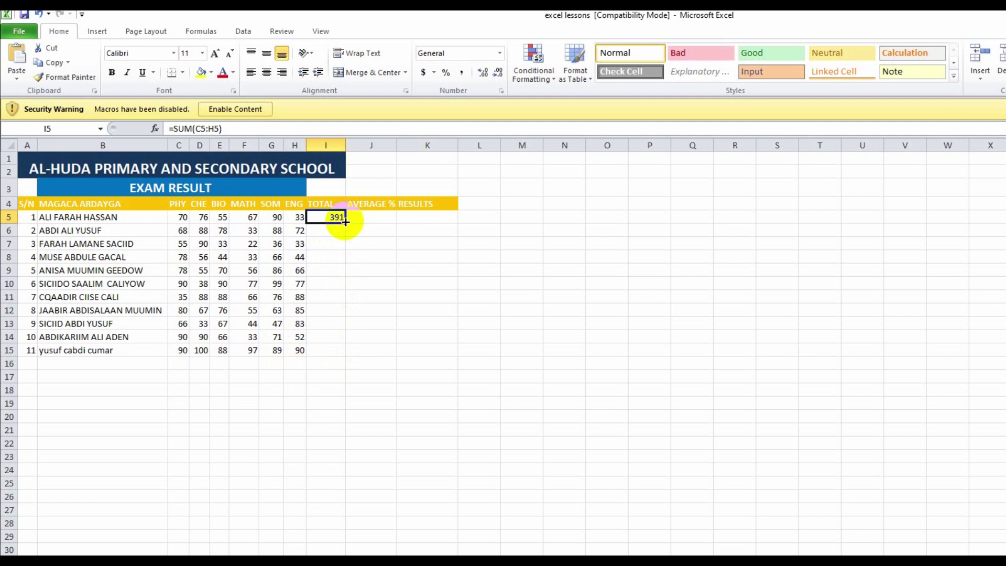
left_click_drag(345, 221, 340, 352)
left_click(338, 341)
Check the copied TOTAL formulas in I15, I5 and the rows between.
left_click(335, 350)
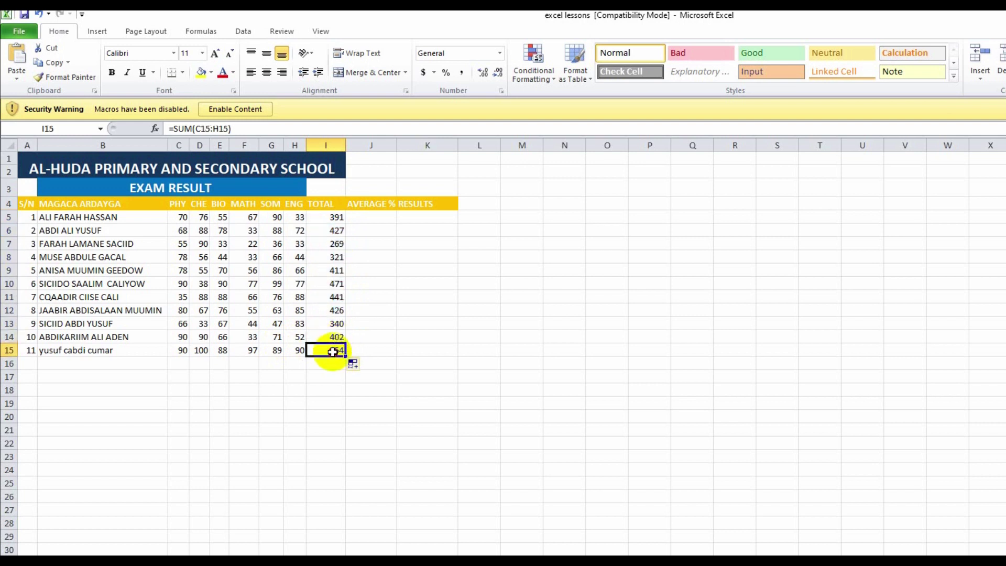
double_click(335, 350)
left_click(334, 324)
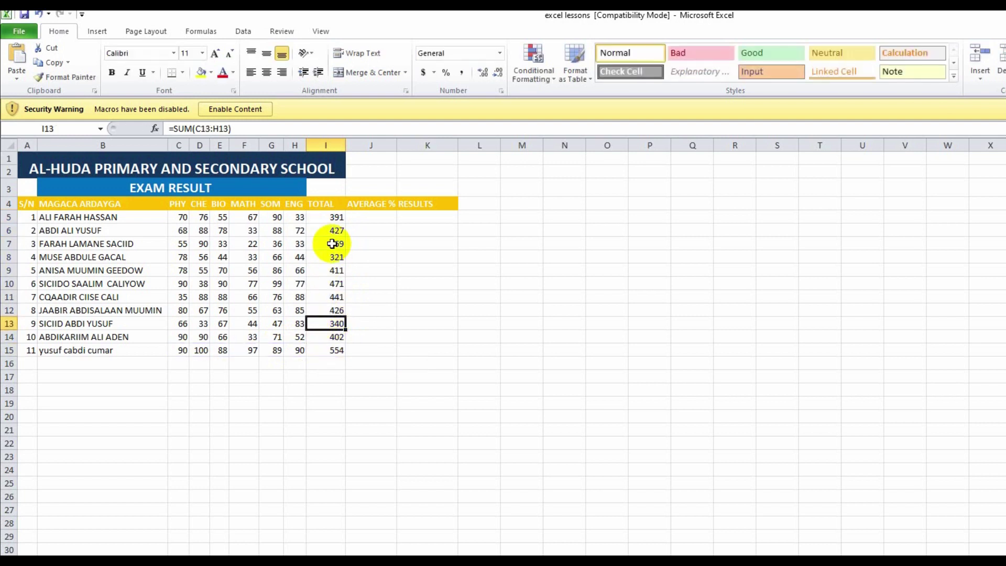
left_click(333, 218)
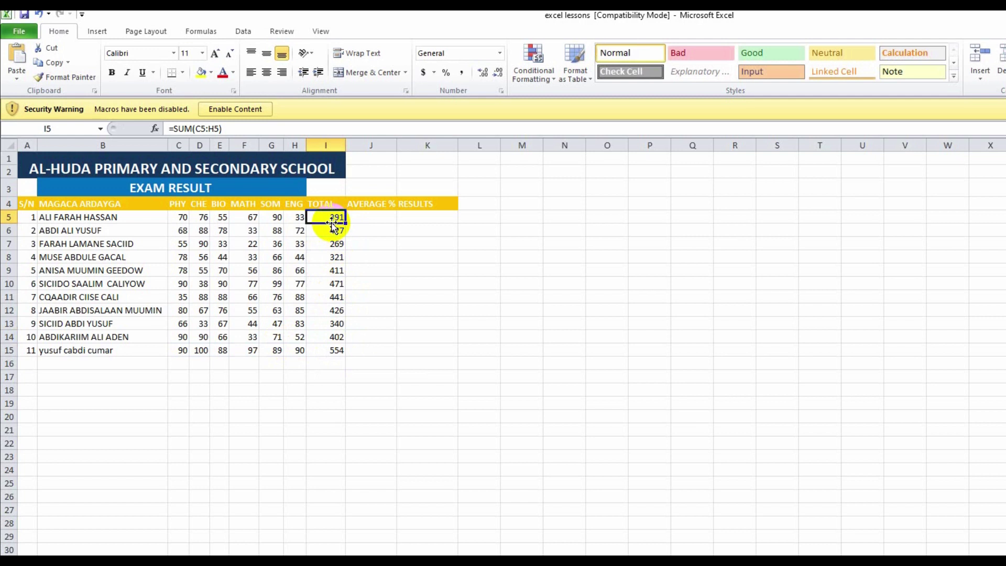
left_click(332, 352)
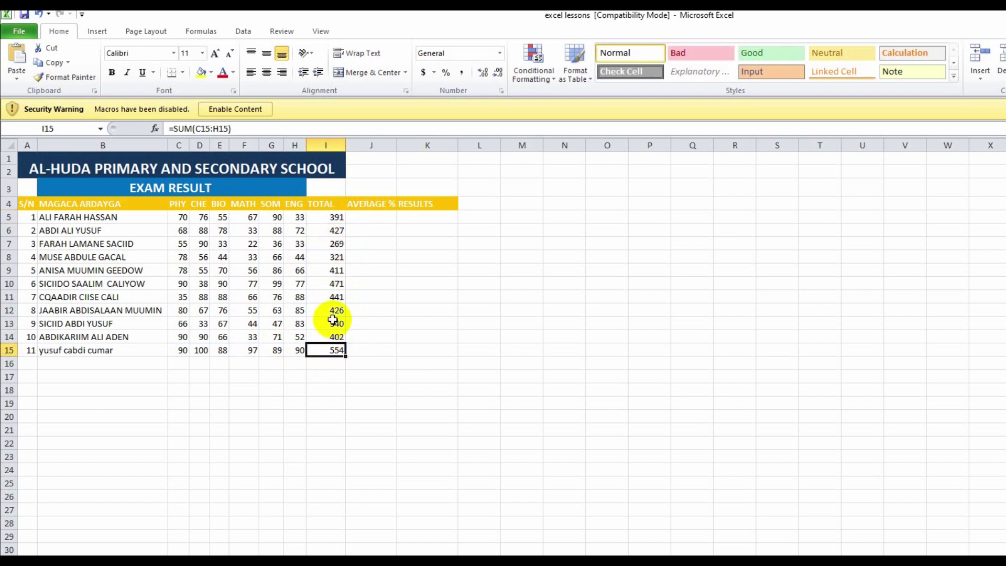
left_click(336, 230)
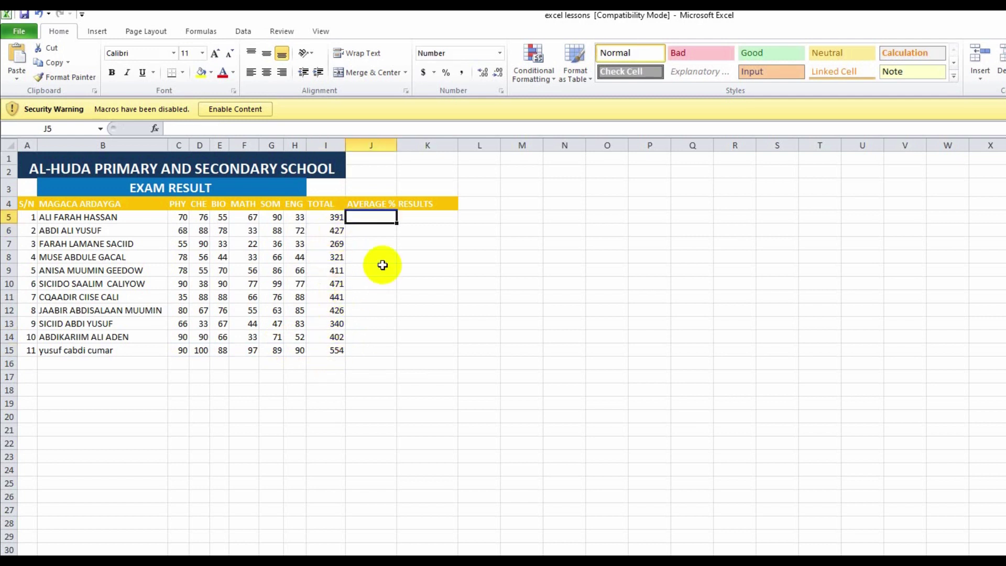
Enter =AVERAGE(I5/6) in J5 so the first student's average shows 65.
left_click(370, 219)
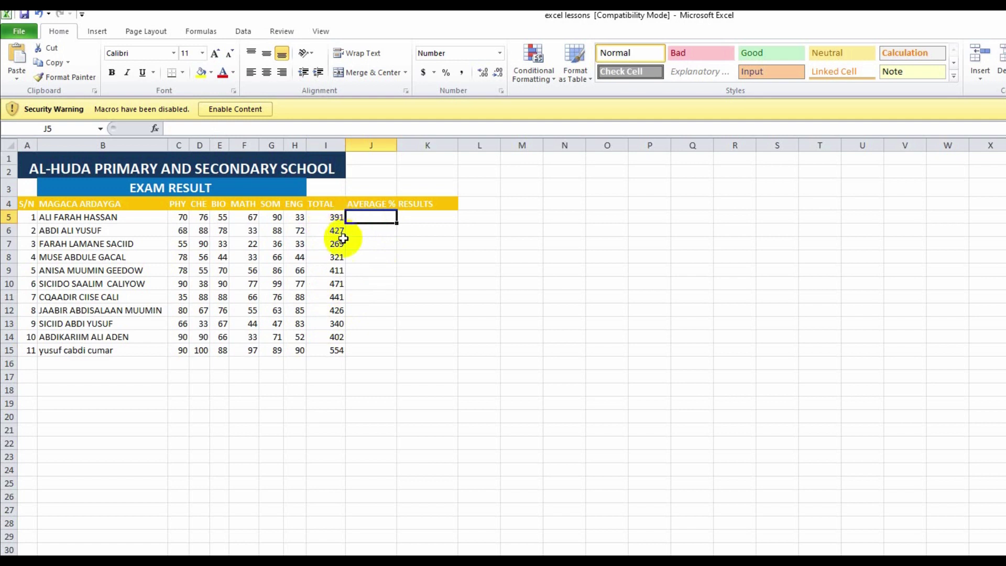
double_click(366, 219)
type("=")
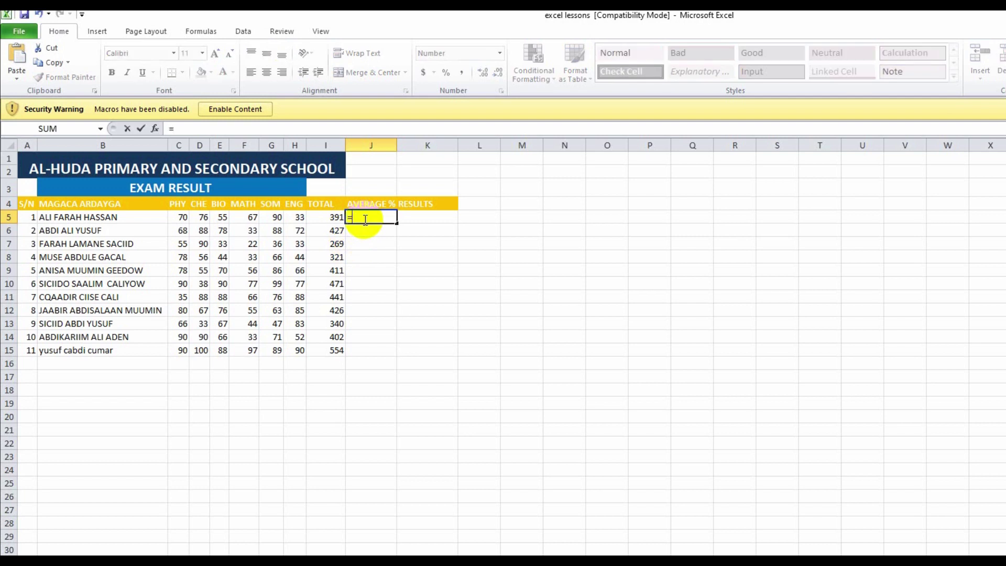
type("AV")
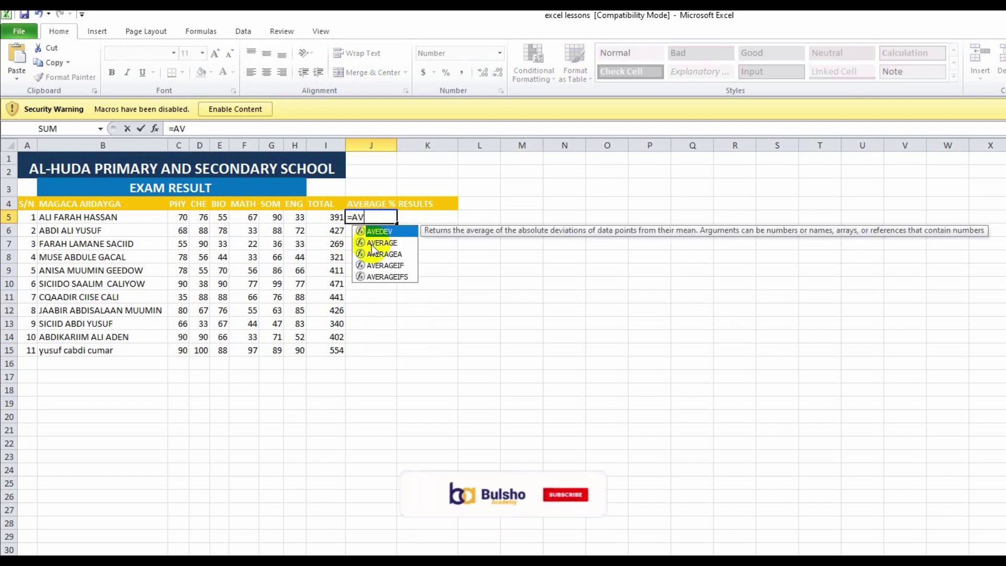
double_click(373, 243)
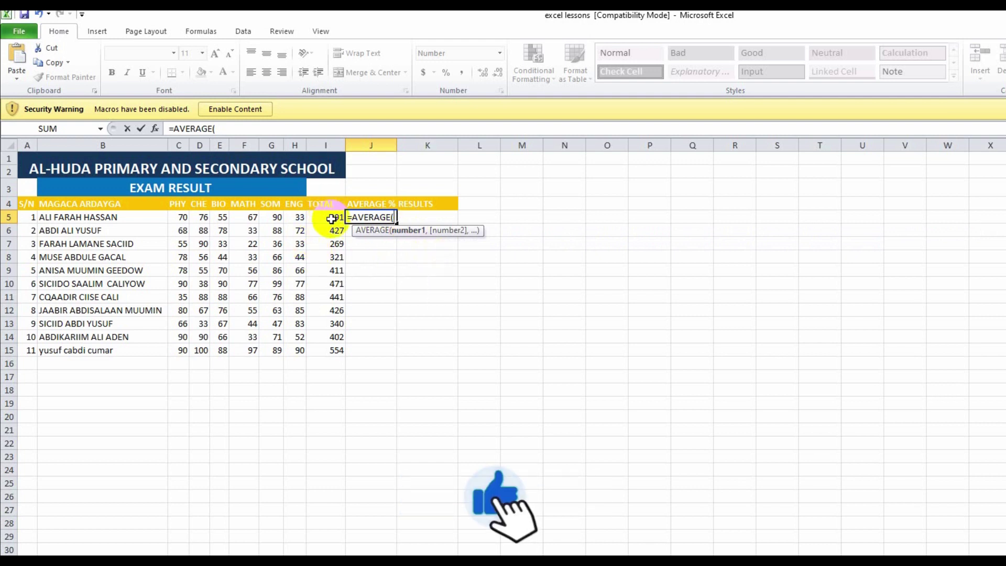
left_click(329, 212)
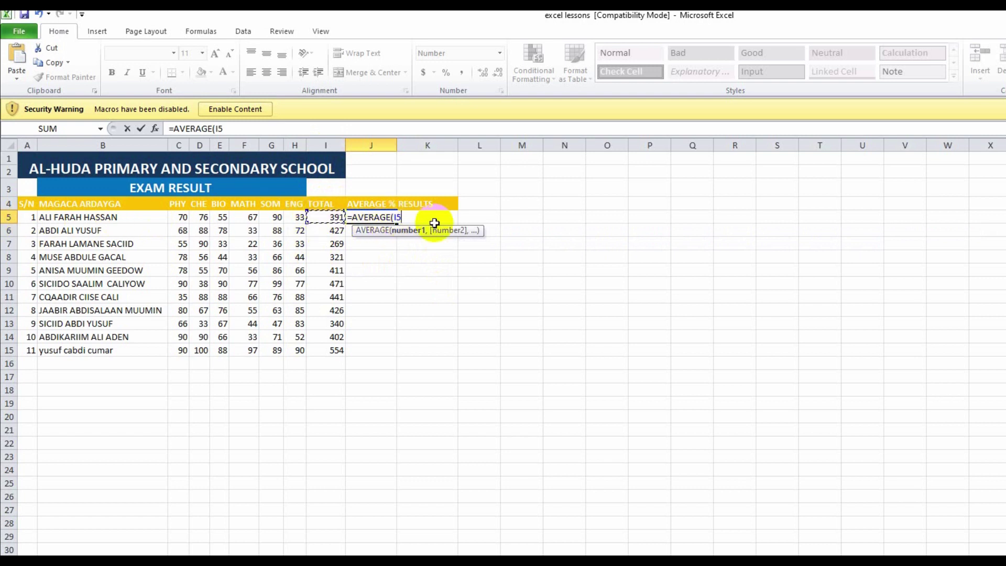
type("/6")
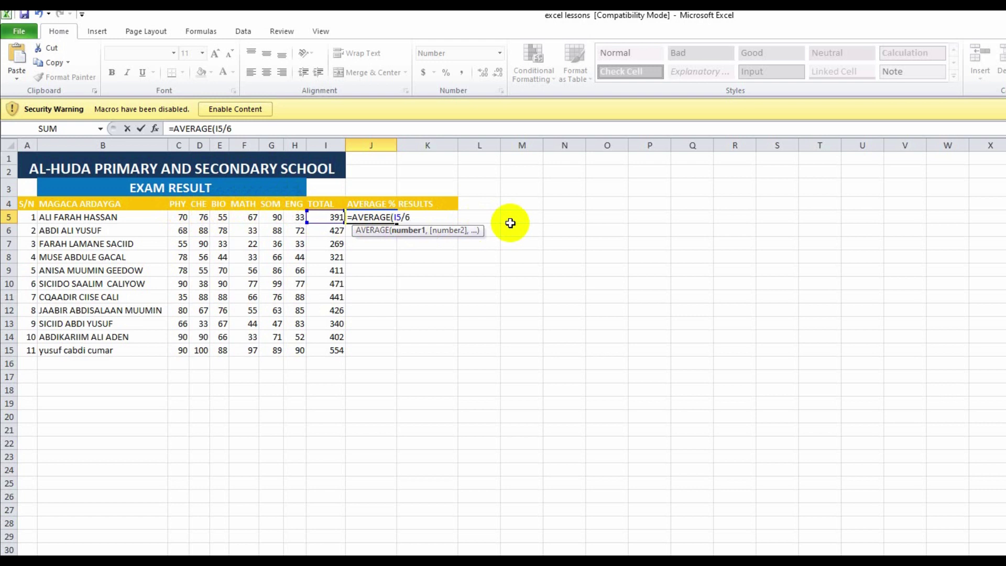
left_click(425, 218)
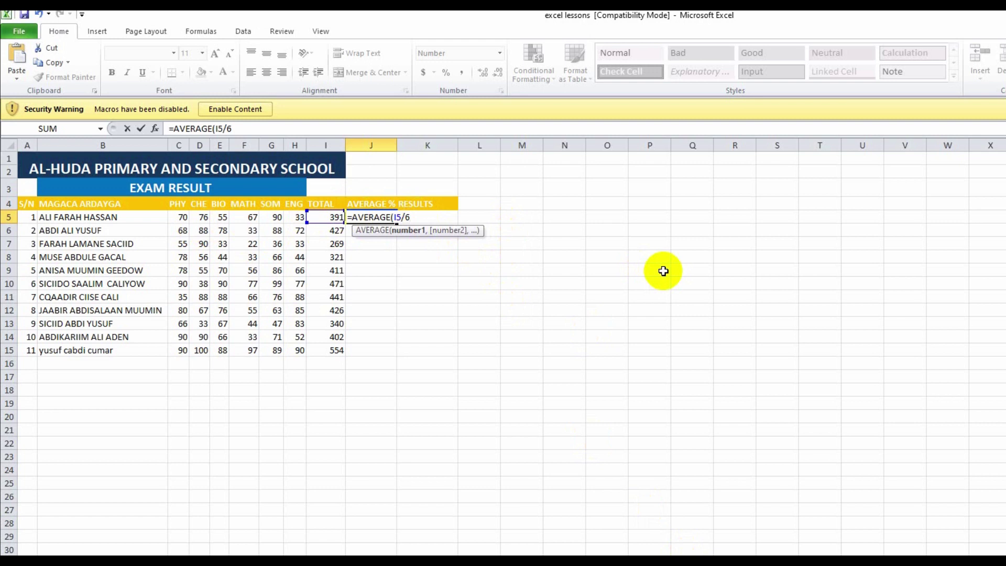
key("Return")
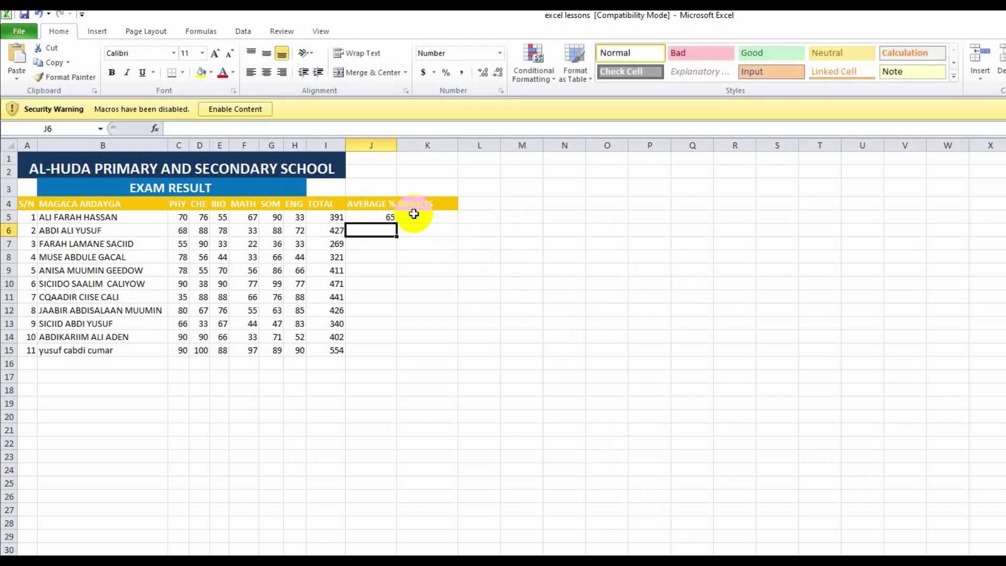
left_click(386, 215)
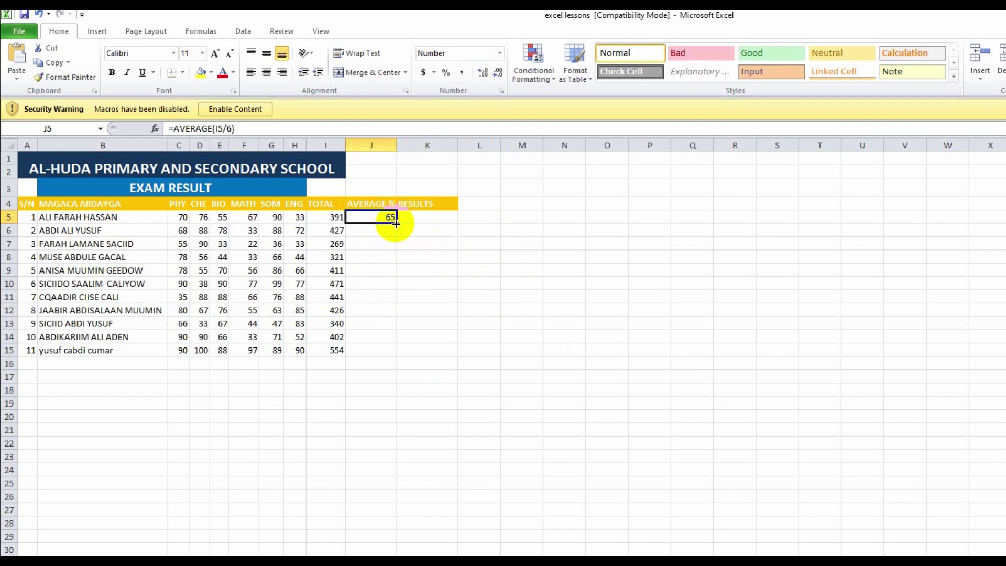
left_click_drag(396, 224, 388, 355)
left_click(373, 242)
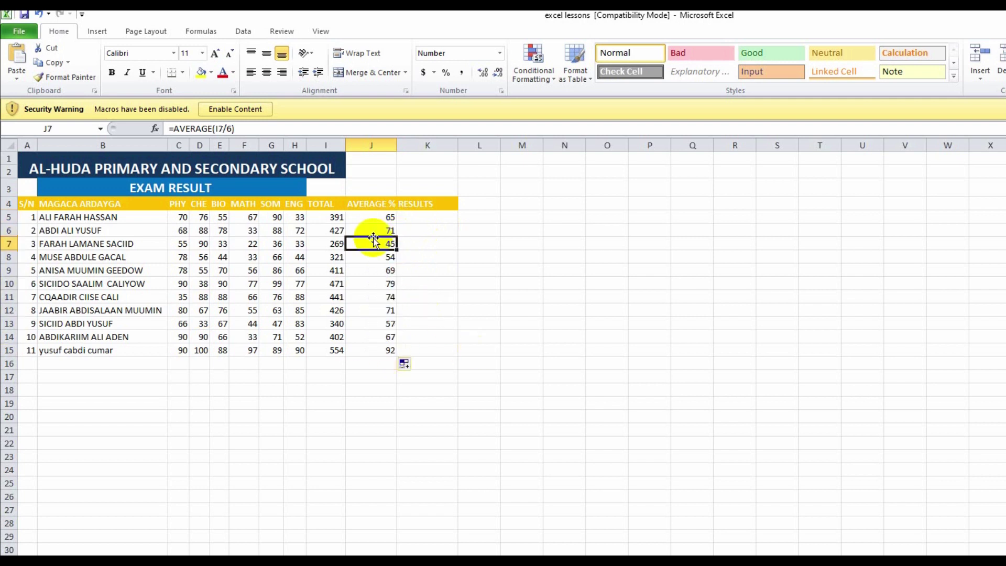
left_click(378, 219)
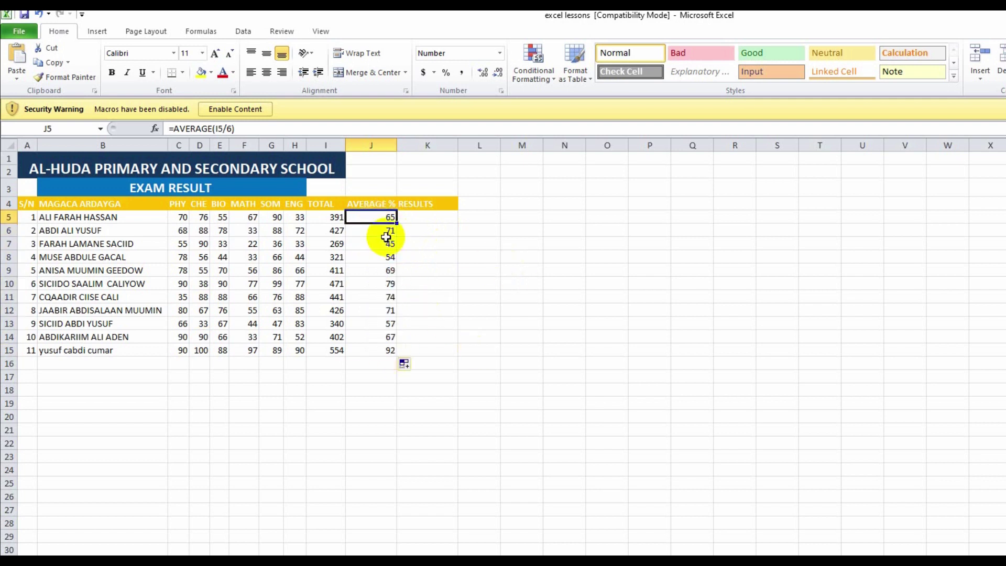
left_click(386, 232)
left_click(374, 245)
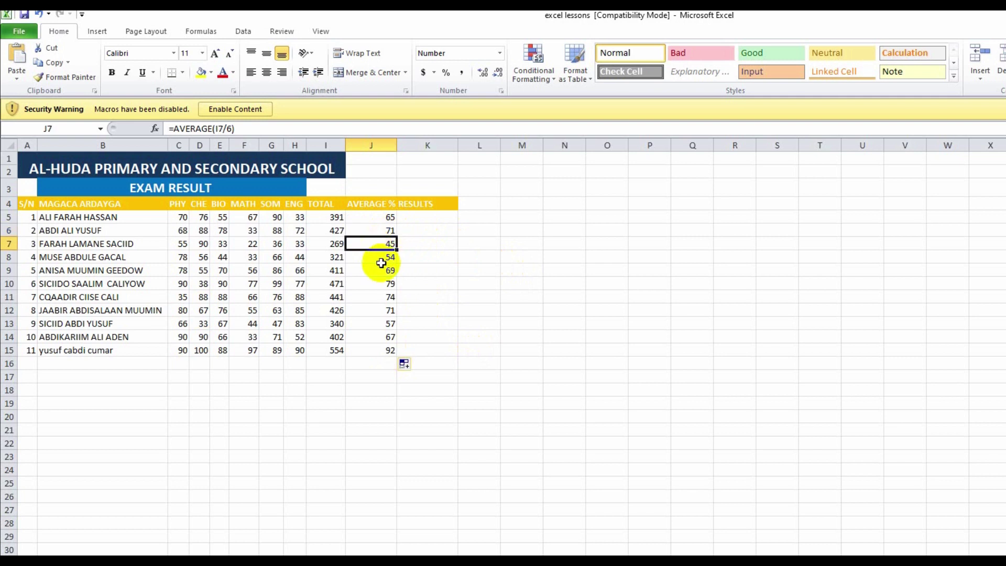
left_click(382, 337)
left_click(381, 230)
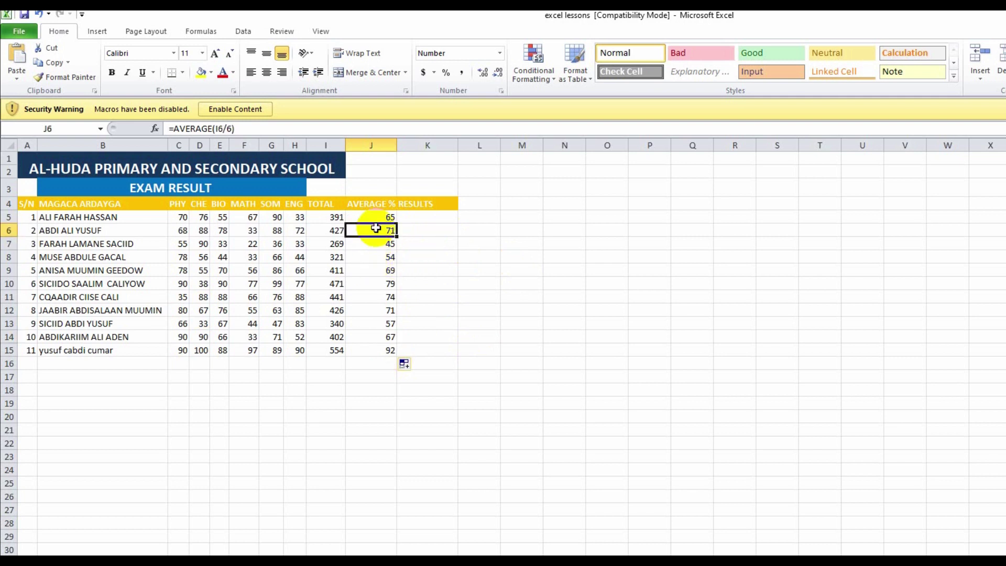
left_click(434, 219)
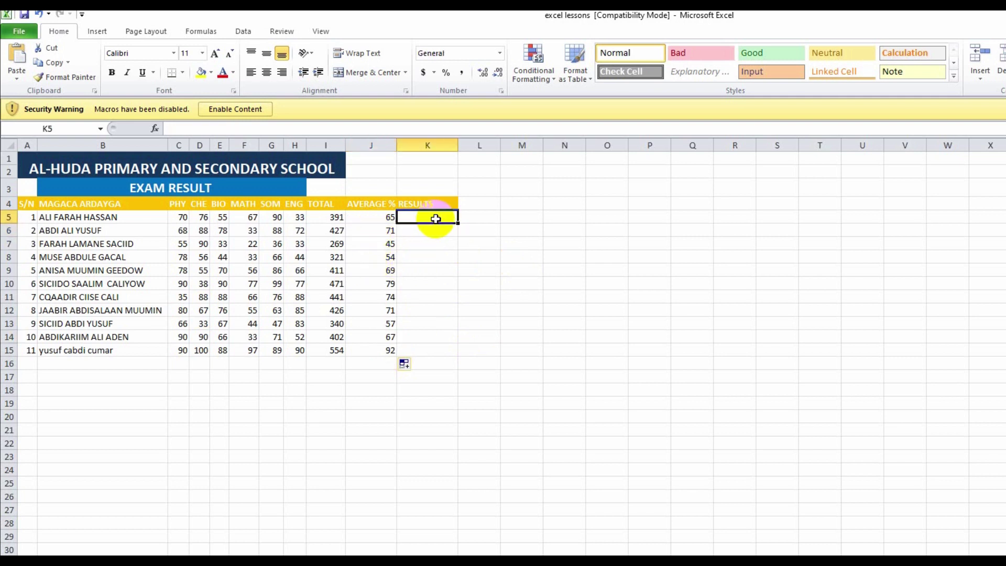
left_click_drag(371, 218, 382, 319)
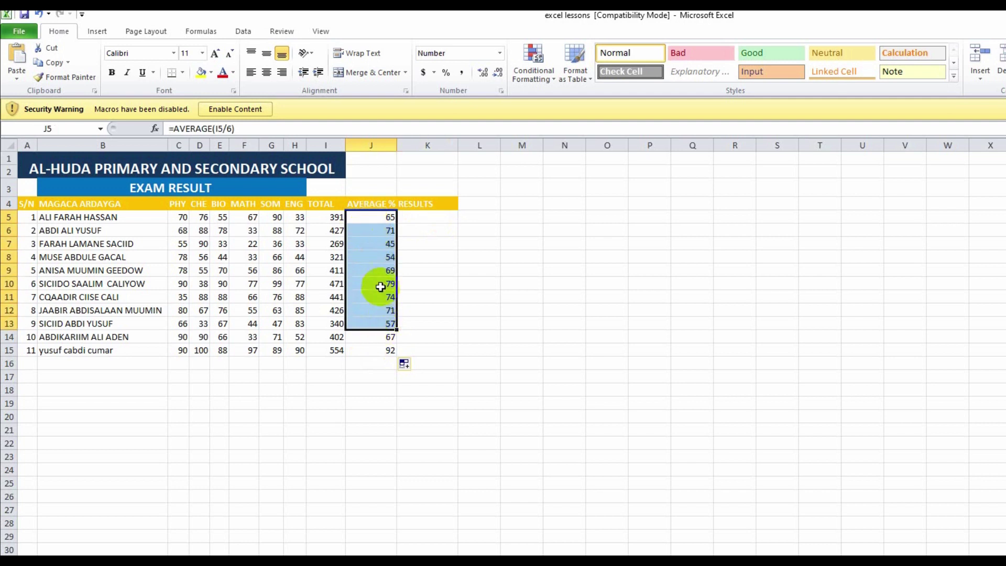
left_click(381, 284)
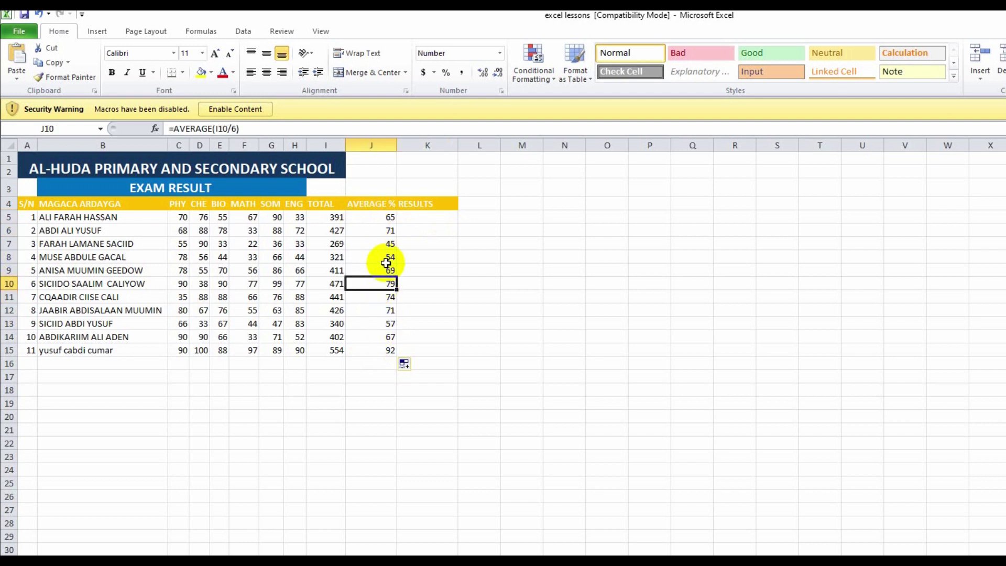
left_click(426, 216)
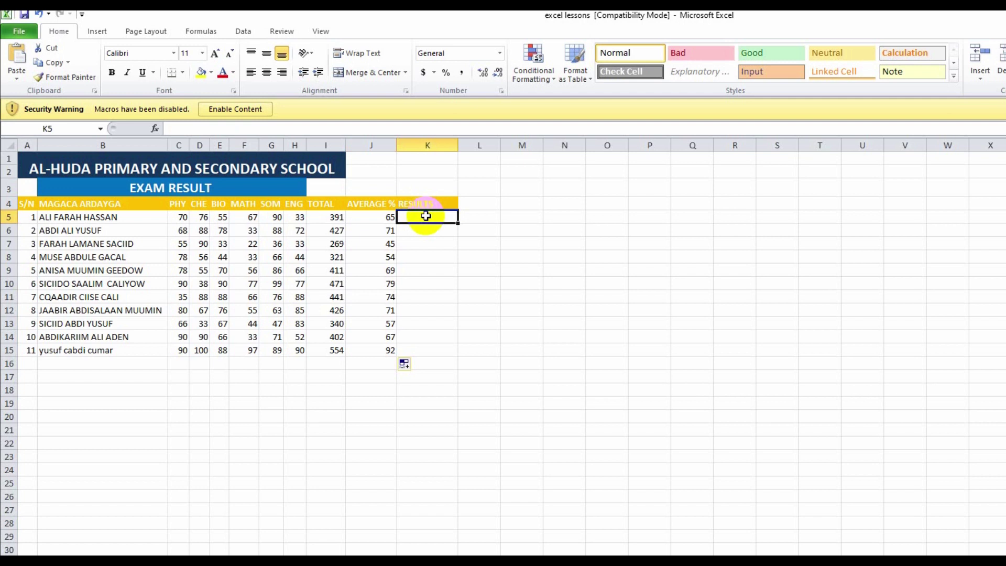
Start an =IF( formula in K5, the first student's RESULTS cell.
double_click(429, 217)
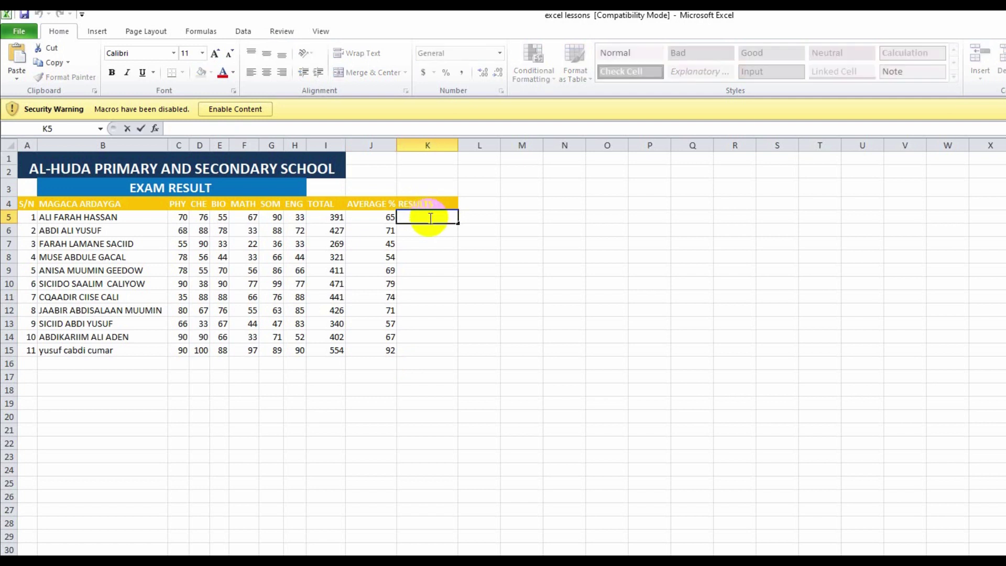
type("=")
type("I")
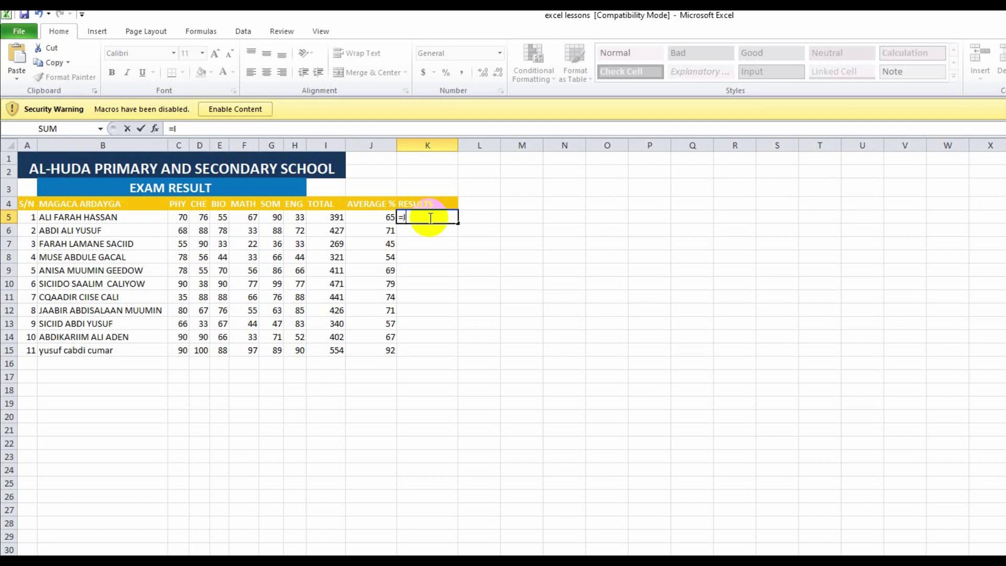
type("F")
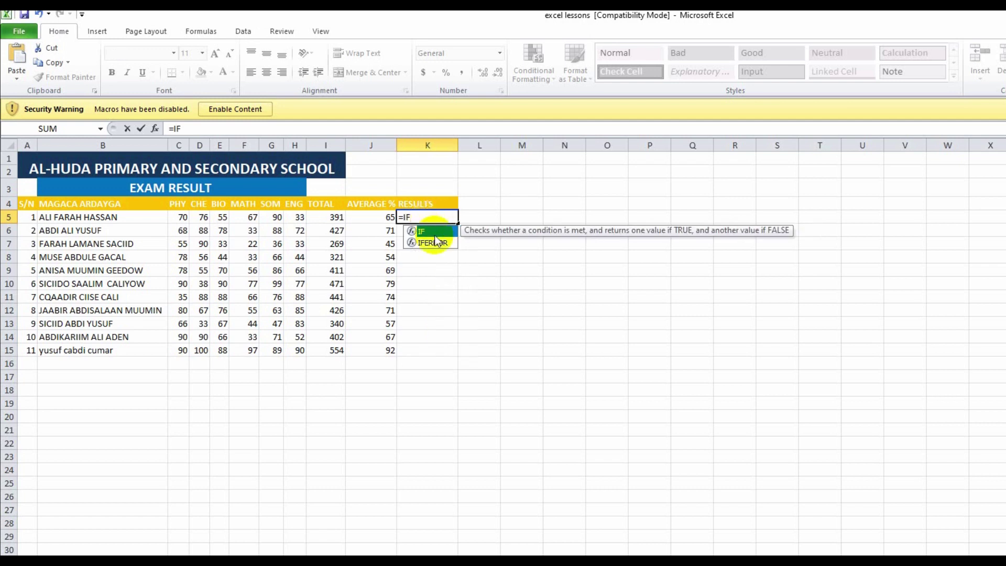
type("(")
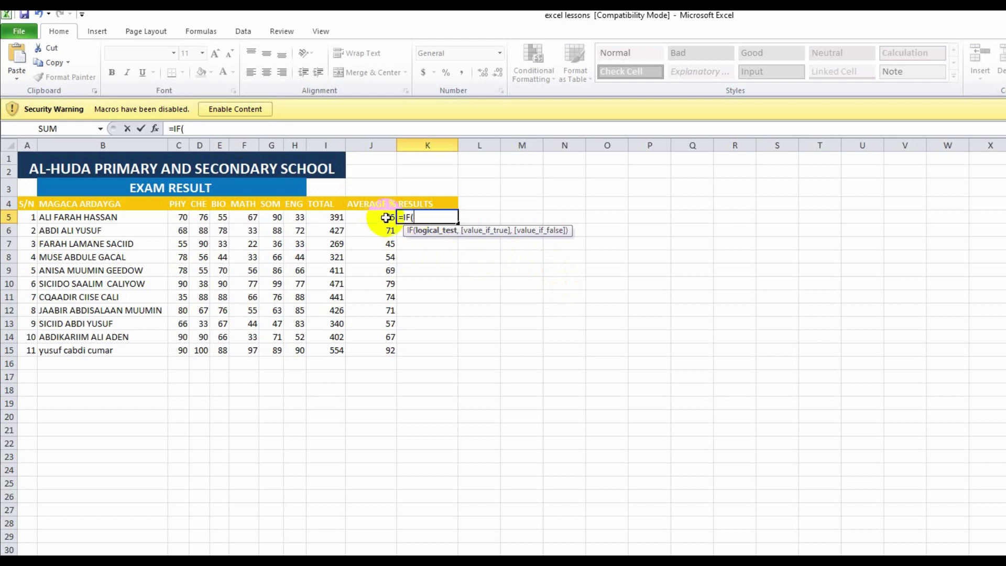
Complete the IF with condition J5>=50, "WUU BAASAY" if true, "WUU DHACAY" otherwise.
left_click(386, 217)
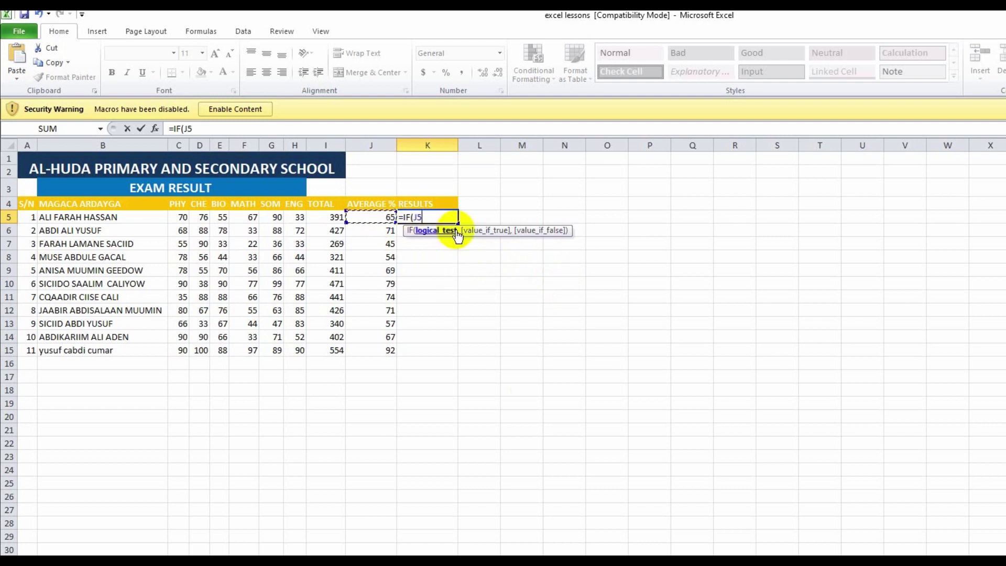
type(">")
type("+")
key("BackSpace")
type("=")
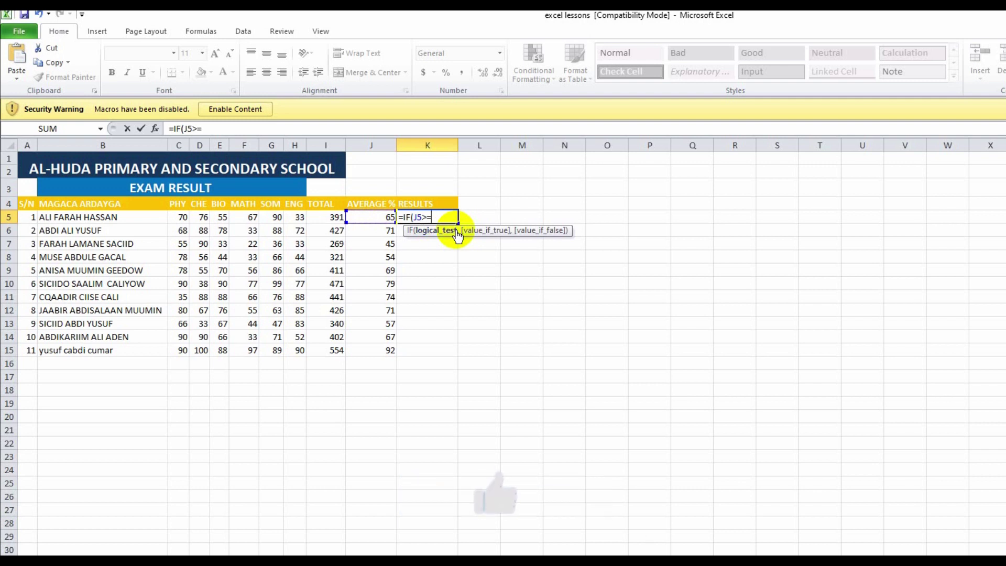
type("50")
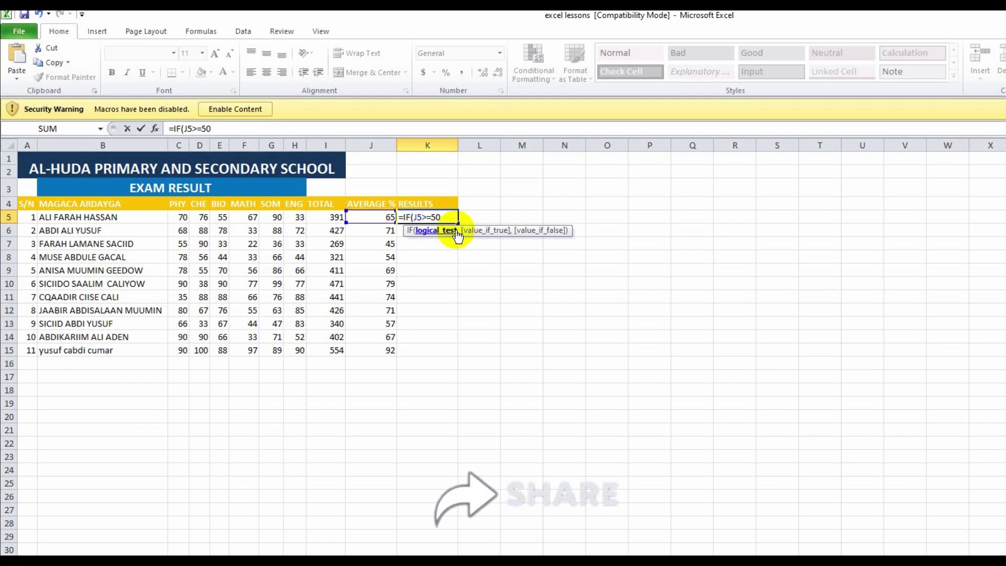
type(",")
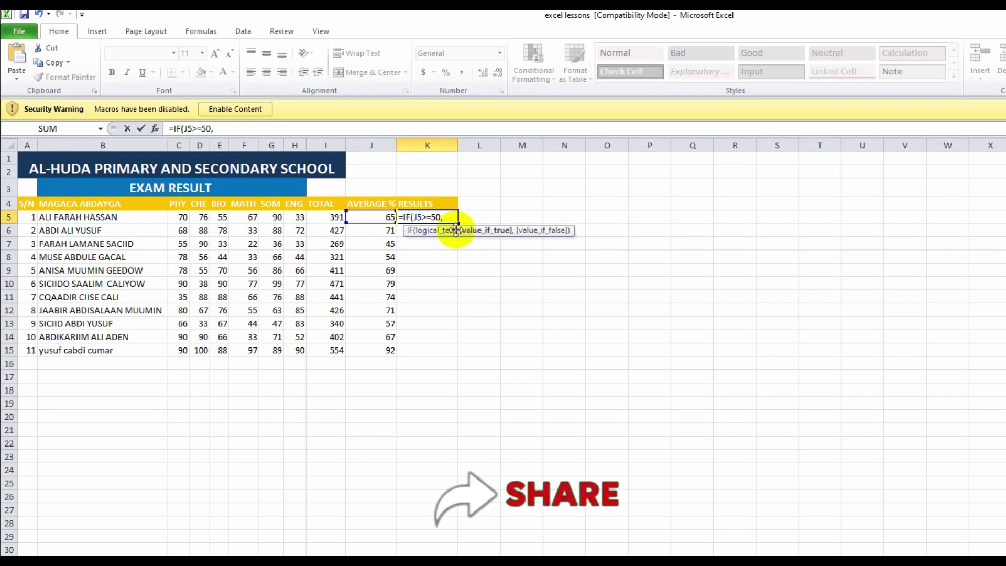
type("\"")
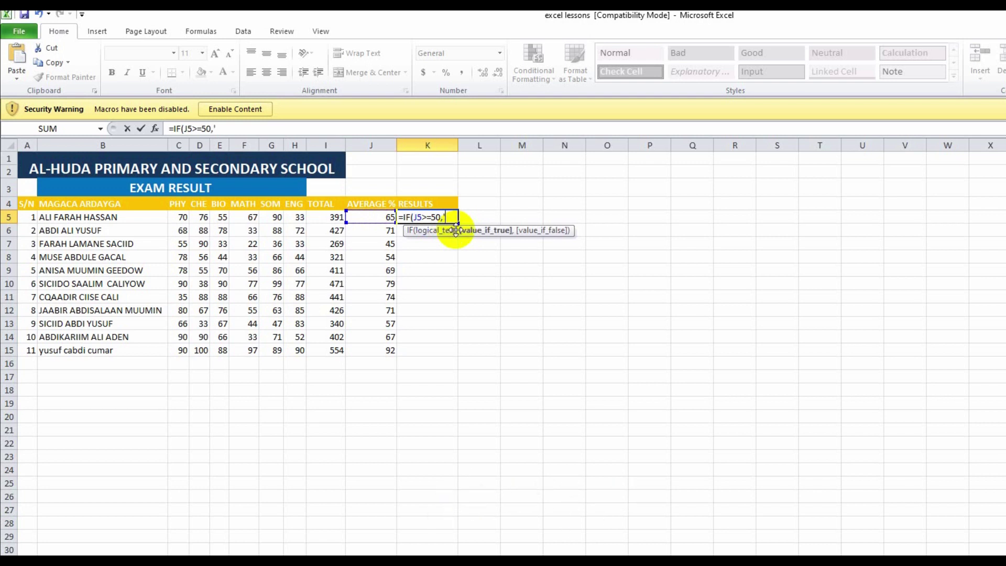
key("BackSpace")
type("WUU B")
type("AASAY\"")
type(",")
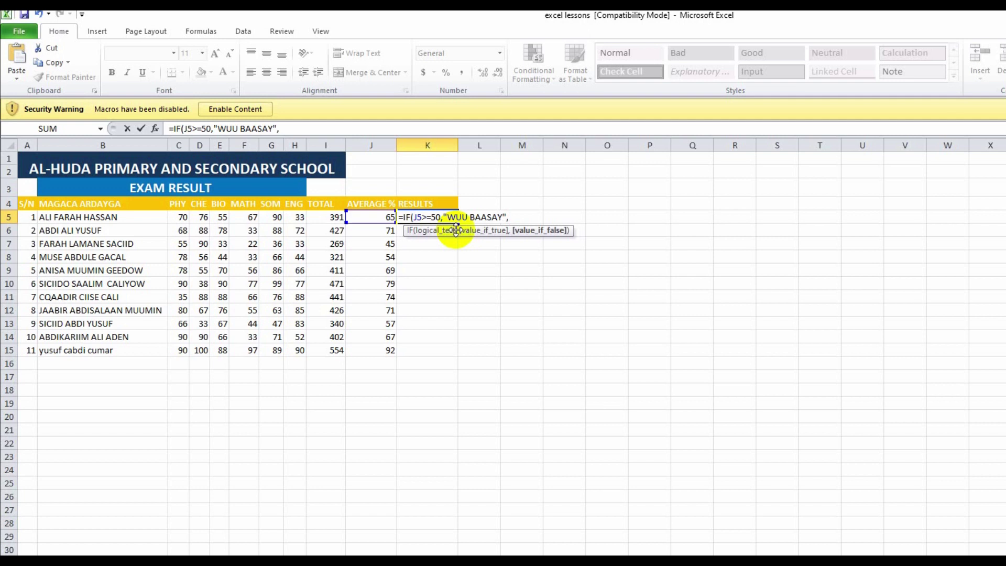
type("\"W")
type("UU DHACAY")
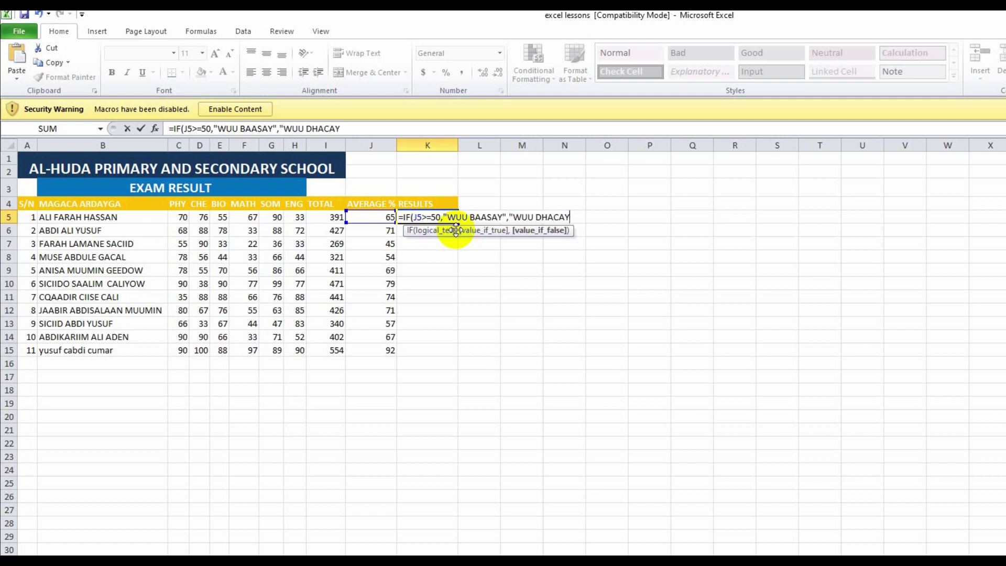
type("\"")
type(")")
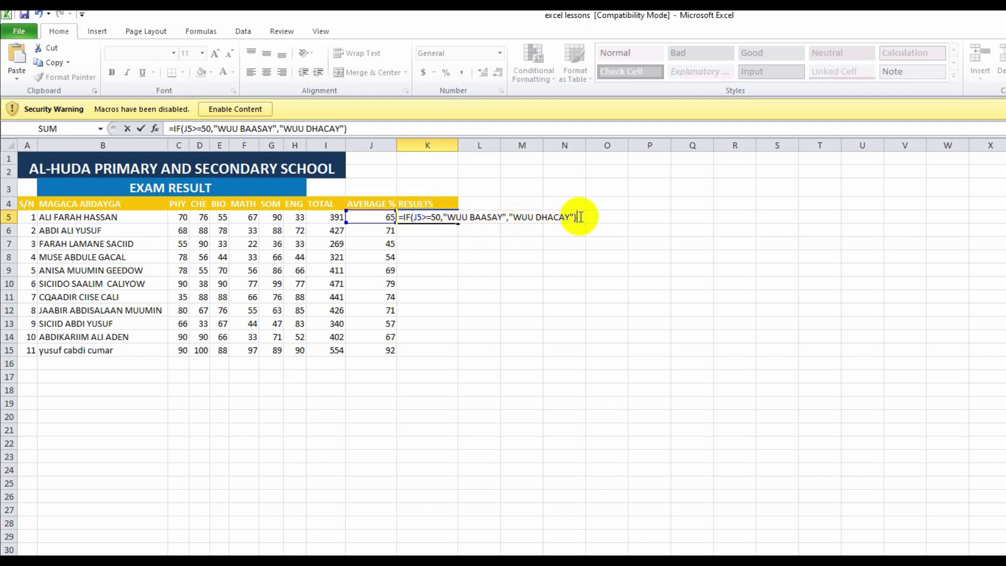
Commit the K5 IF formula and drag it down the RESULTS column toward K15.
key("Return")
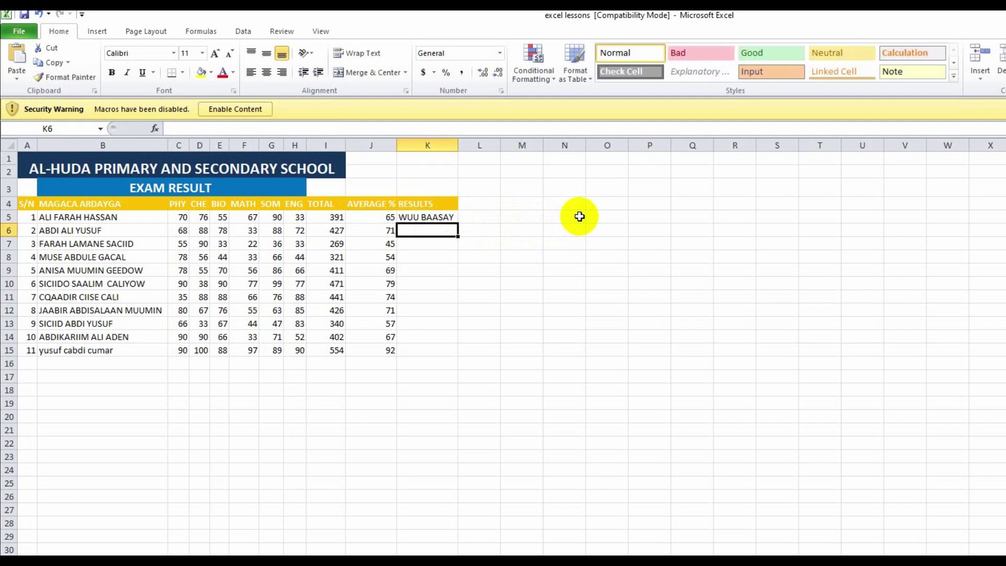
left_click(454, 216)
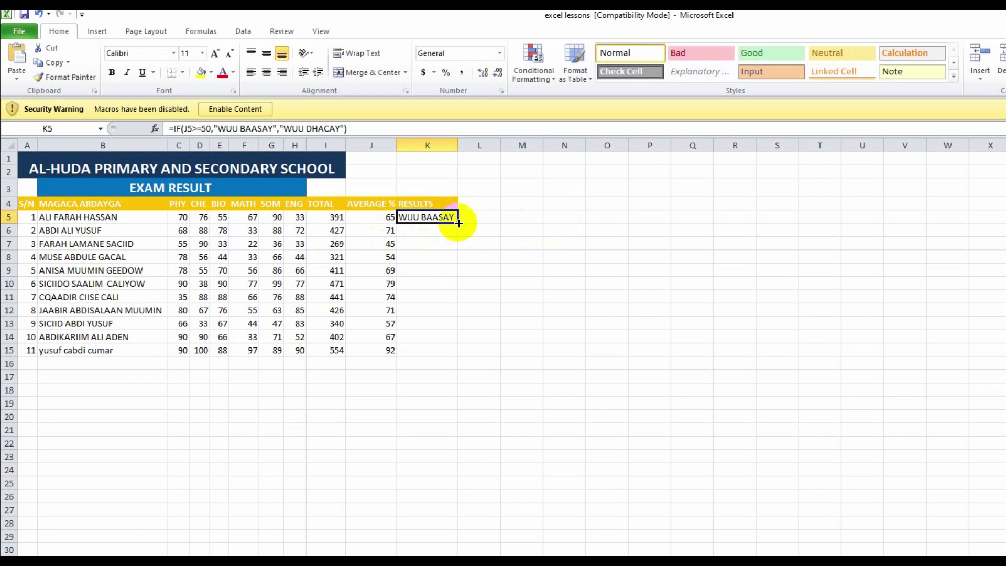
left_click_drag(458, 223, 457, 355)
Finish filling RESULTS to K15 and check rows 5–7, where row 7 reads WUU DHACAY.
left_click(519, 322)
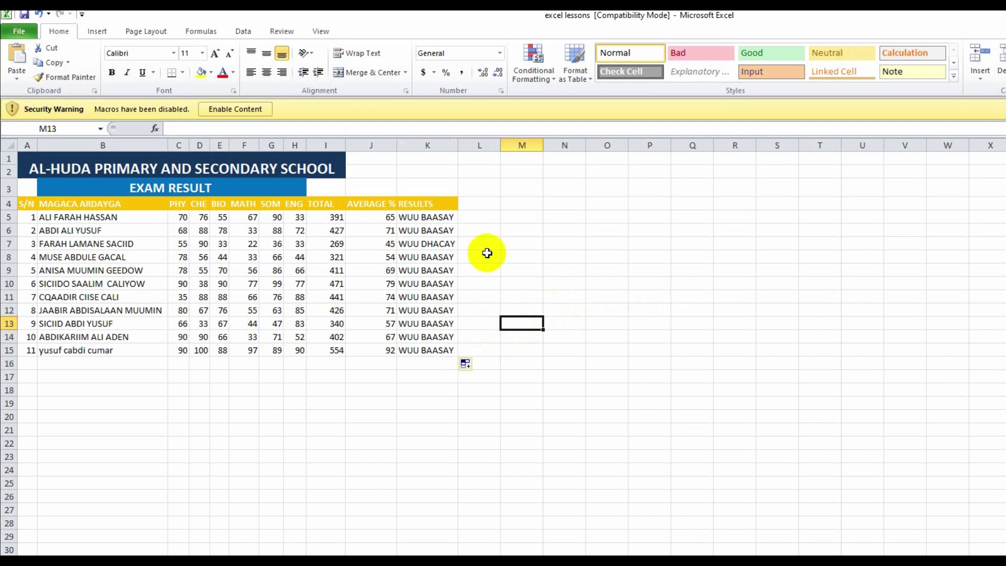
left_click(441, 217)
left_click(445, 231)
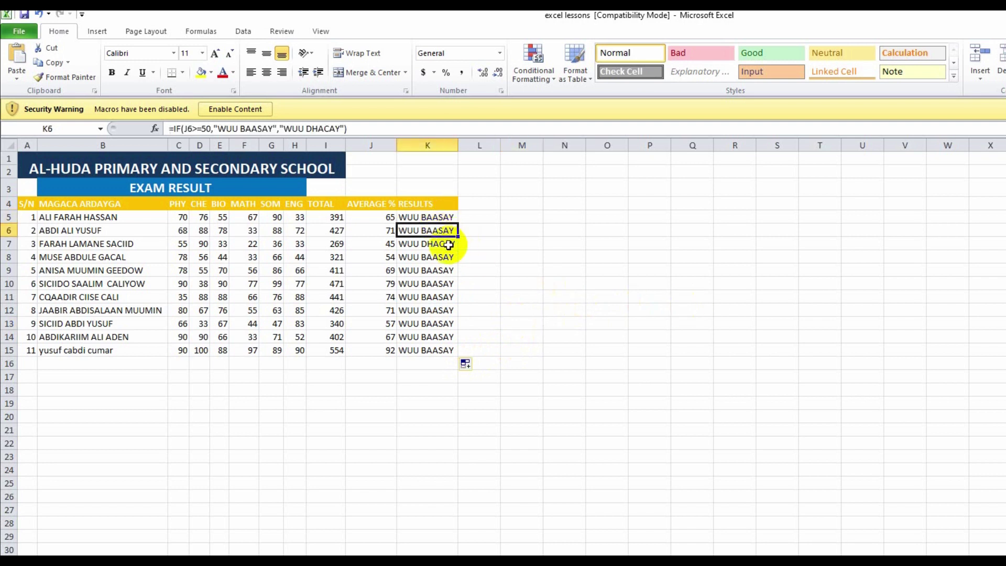
left_click(449, 244)
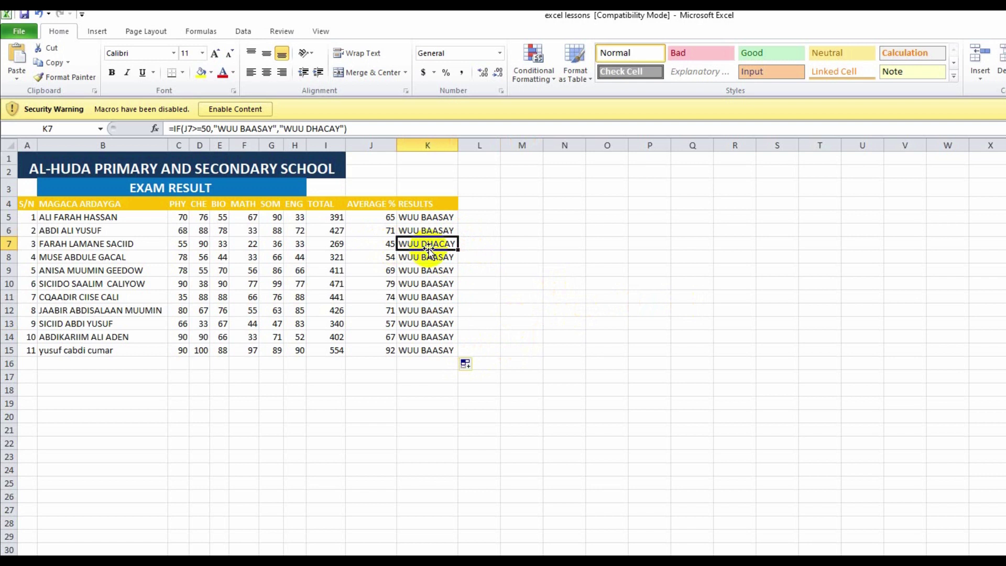
Check the copied IF formulas in rows 8 through 15, all reading WUU BAASAY.
left_click(415, 257)
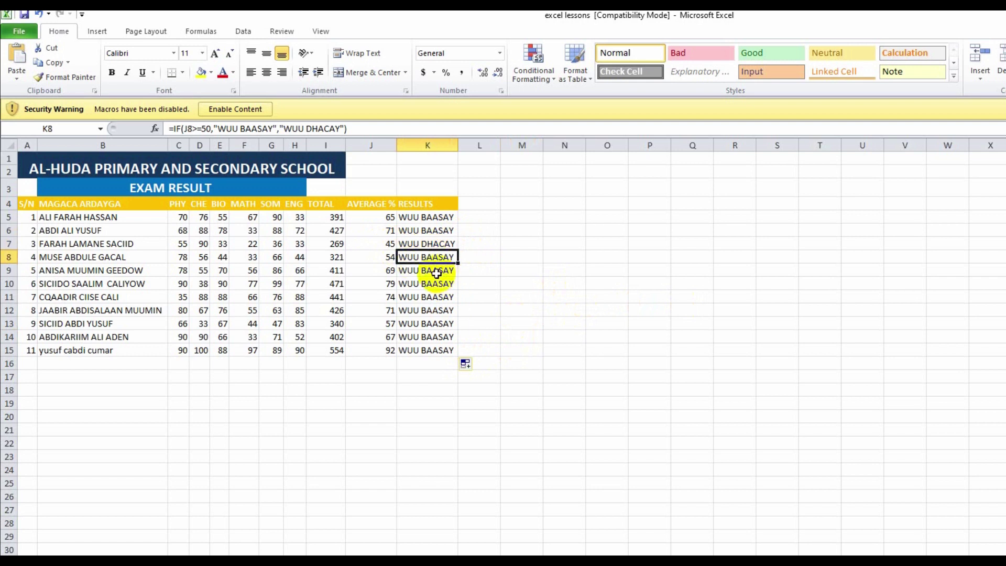
left_click(436, 271)
left_click(443, 283)
left_click(439, 296)
left_click(442, 312)
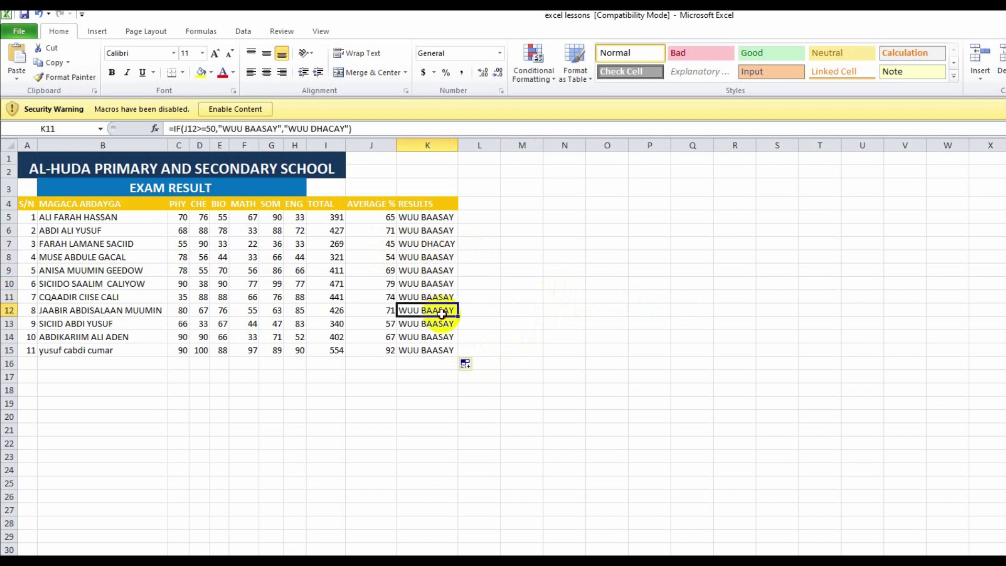
left_click(442, 324)
left_click(443, 337)
left_click(443, 350)
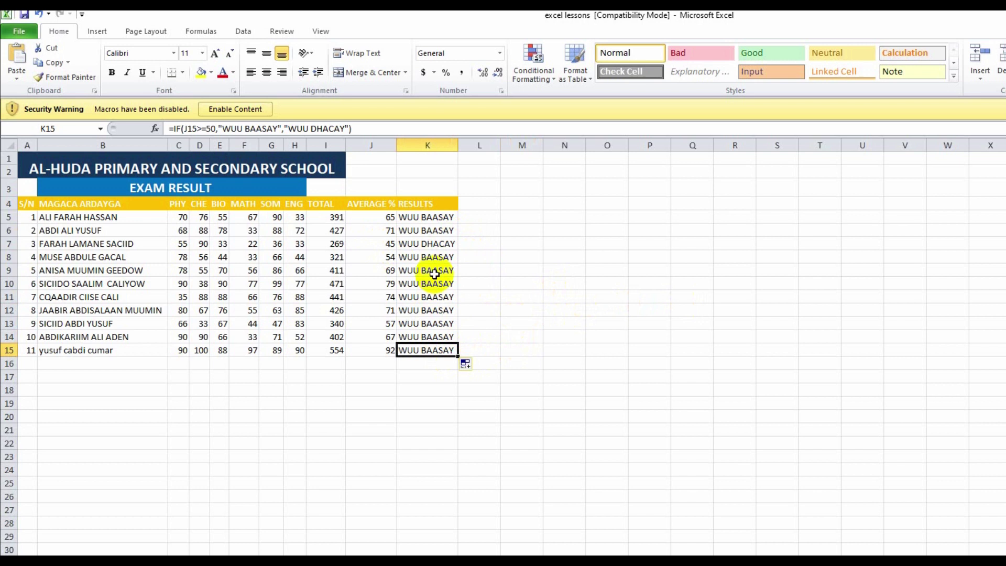
left_click(480, 310)
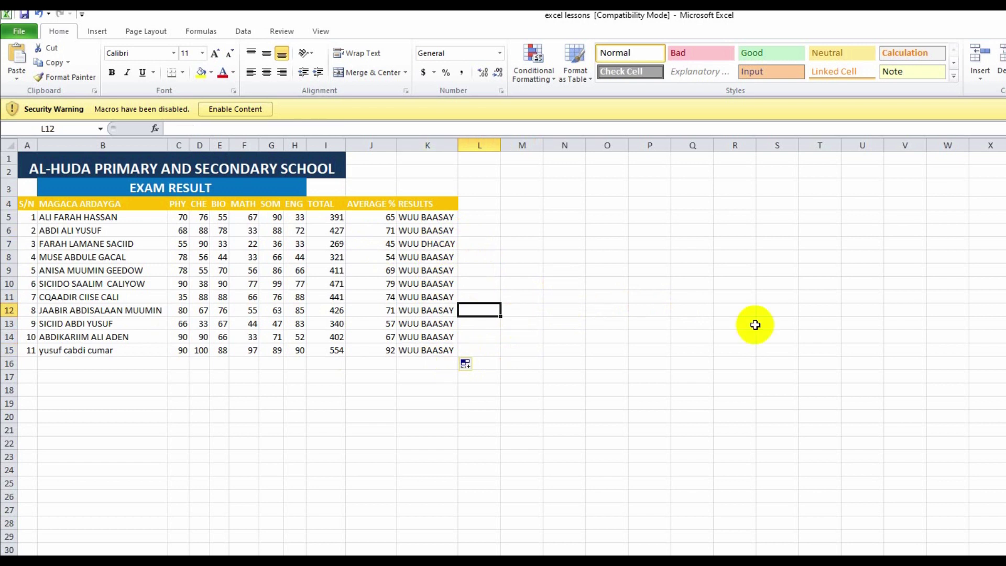